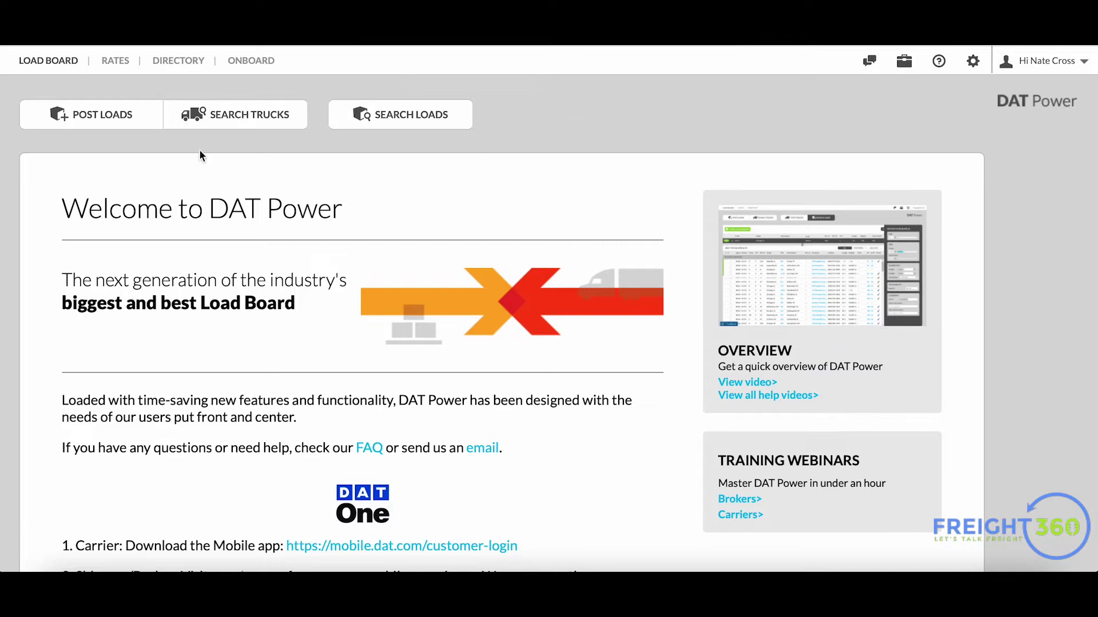
- Set the truck search equipment to Flatbeds, replacing the preset choice
click(232, 117)
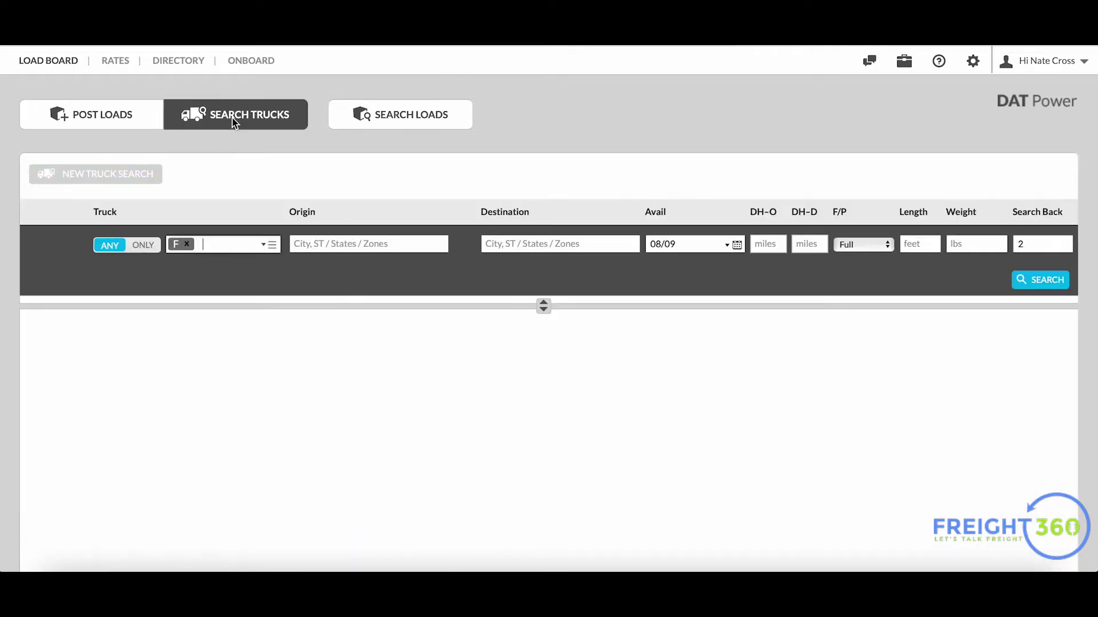
click(187, 245)
click(201, 244)
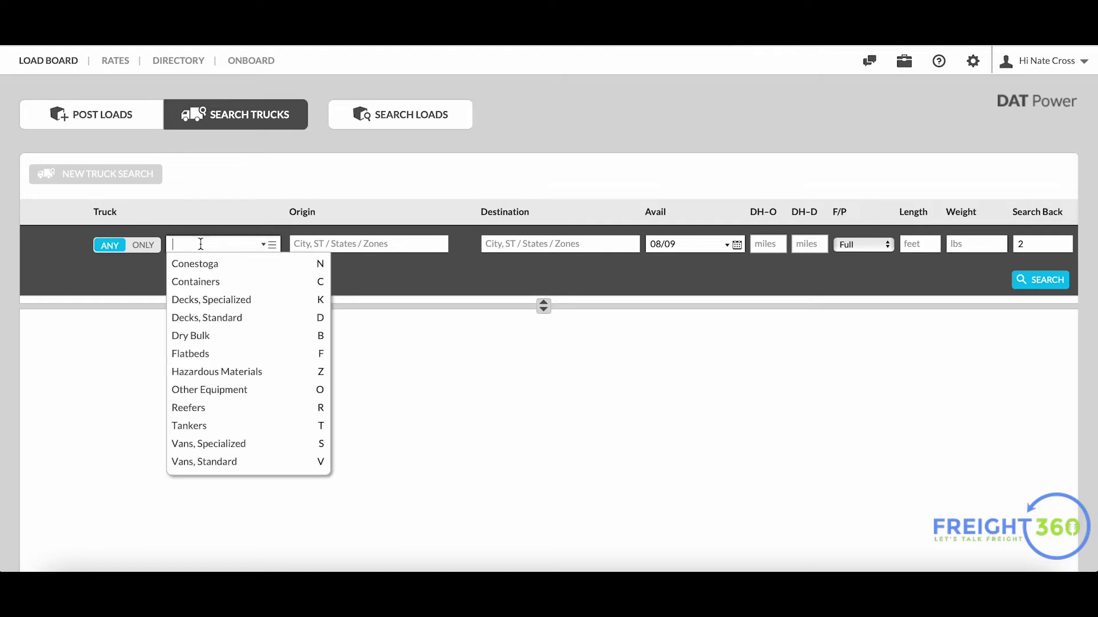
text(f)
click(205, 271)
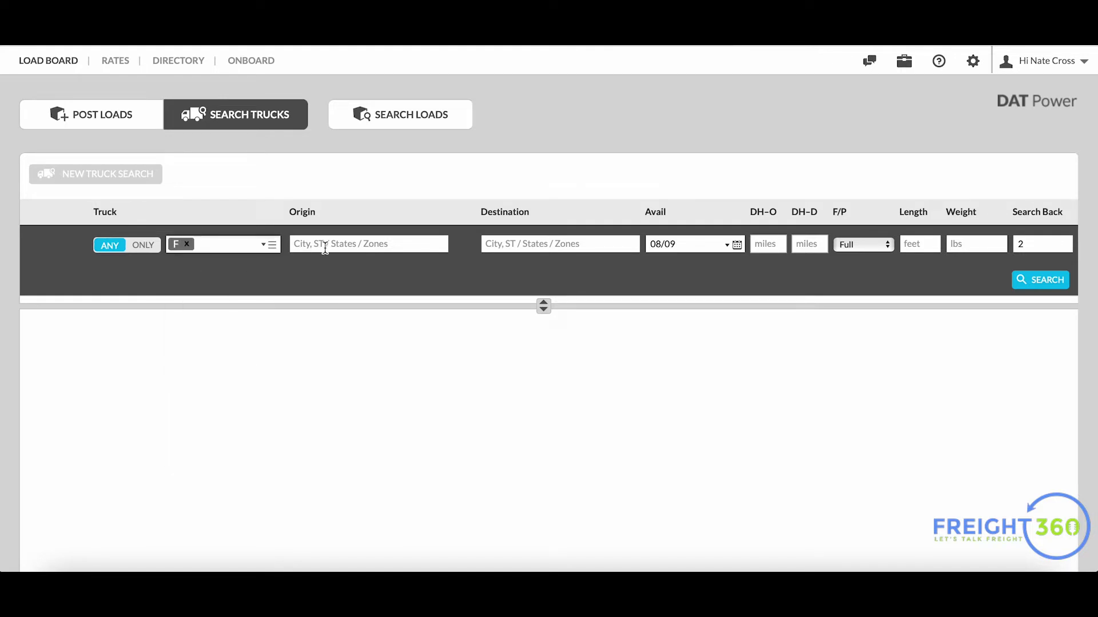
- Enter origin Houston, TX, destination Chicago, IL and a 150-mile origin deadhead
click(405, 245)
text(Houston, TX)
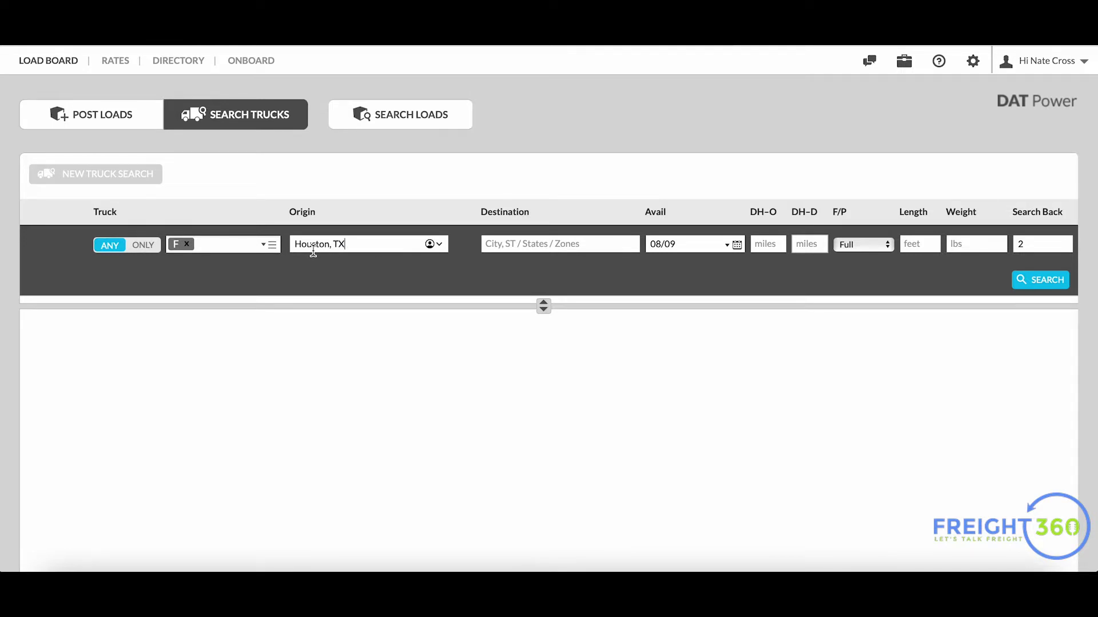
click(585, 245)
text(Chicago, IL)
key(Tab)
key(Tab)
text(150)
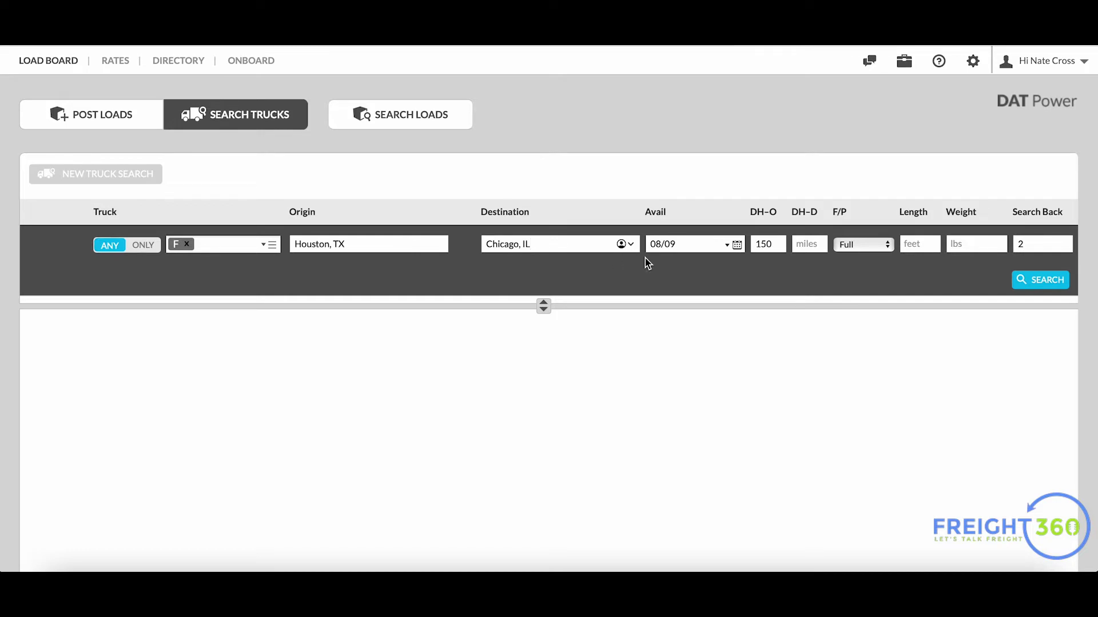
- Set truck availability to August 10 and keep the F/P option on Full loads
click(724, 246)
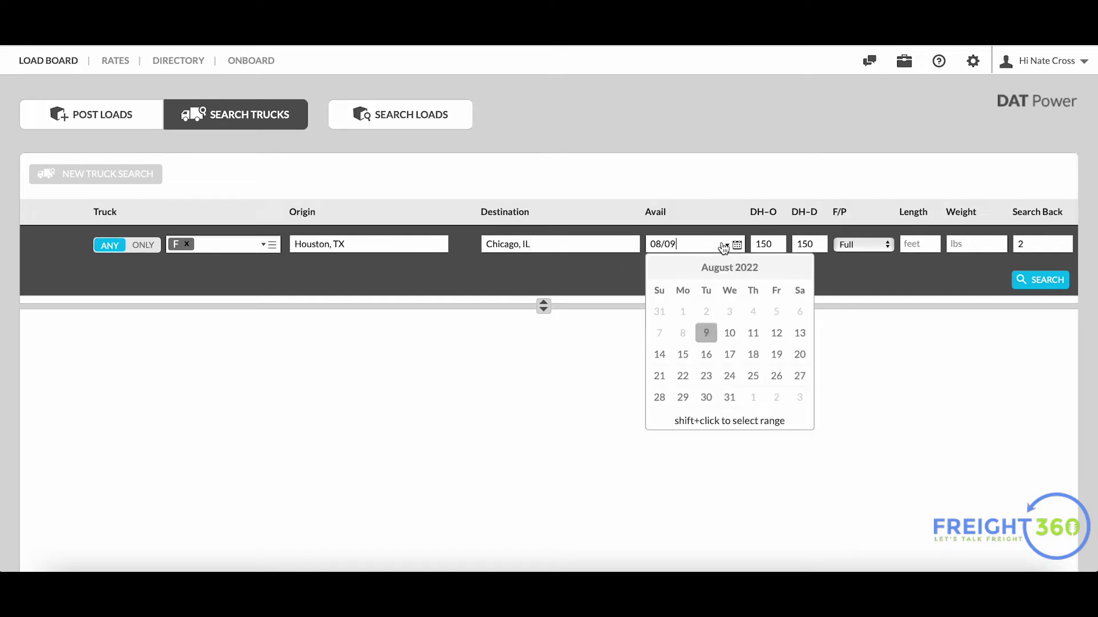
click(728, 337)
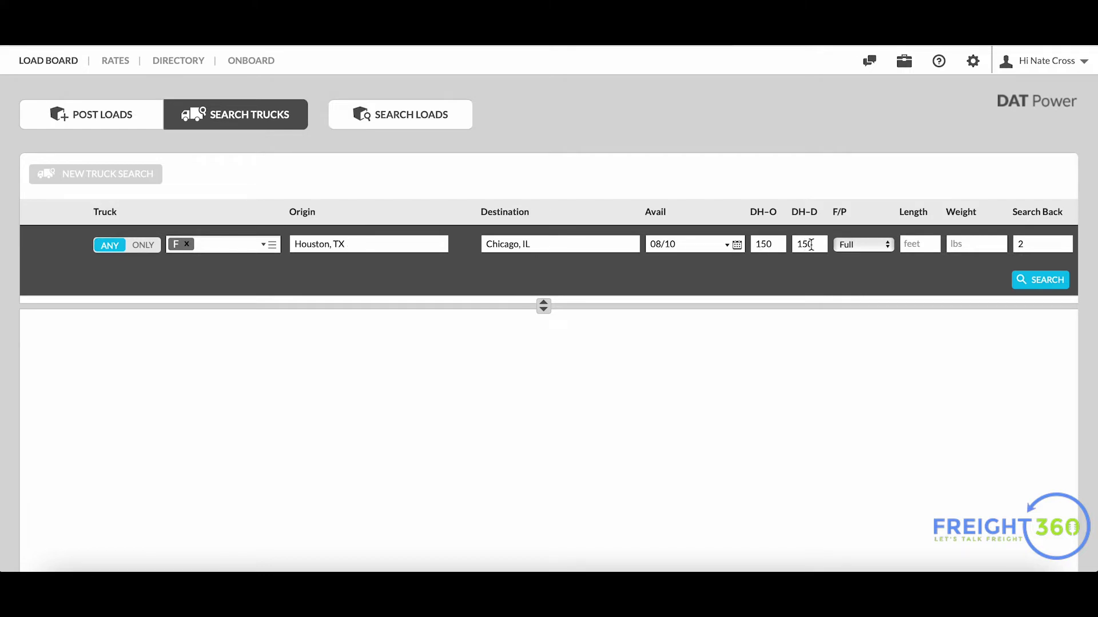
click(867, 245)
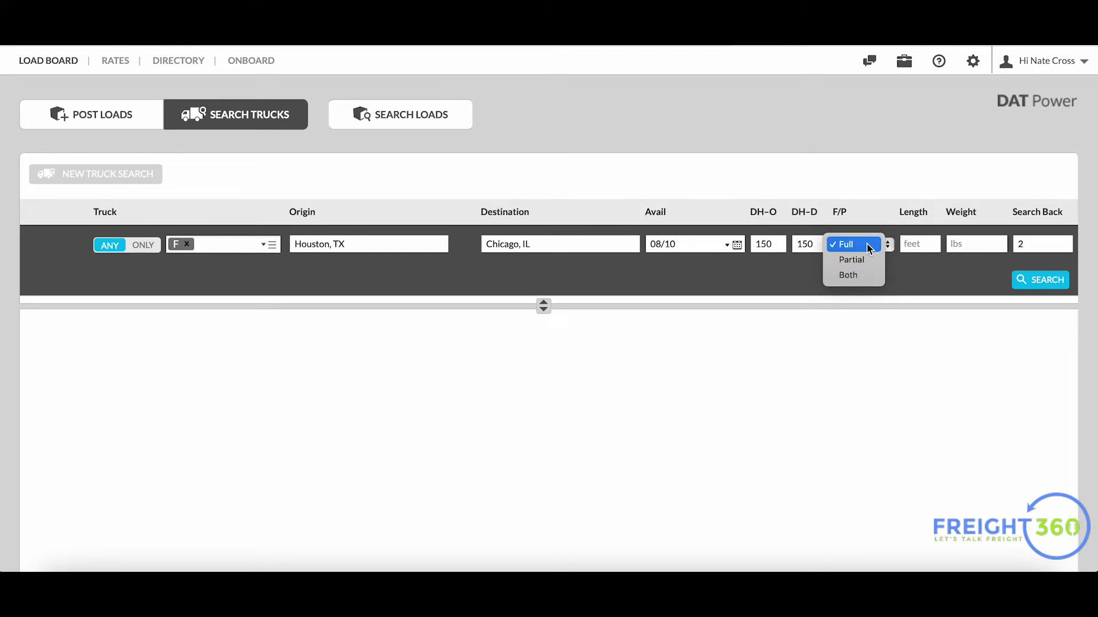
click(866, 246)
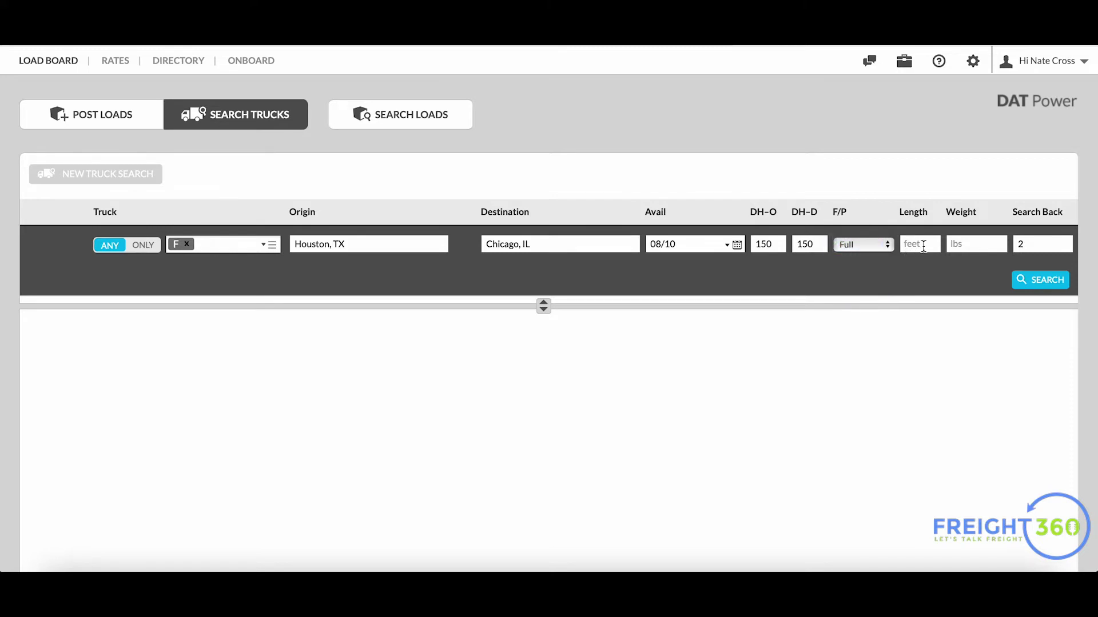
click(867, 245)
click(903, 245)
- Run the Houston–Chicago flatbed truck search and collapse the Refine Your Search panel
click(1048, 283)
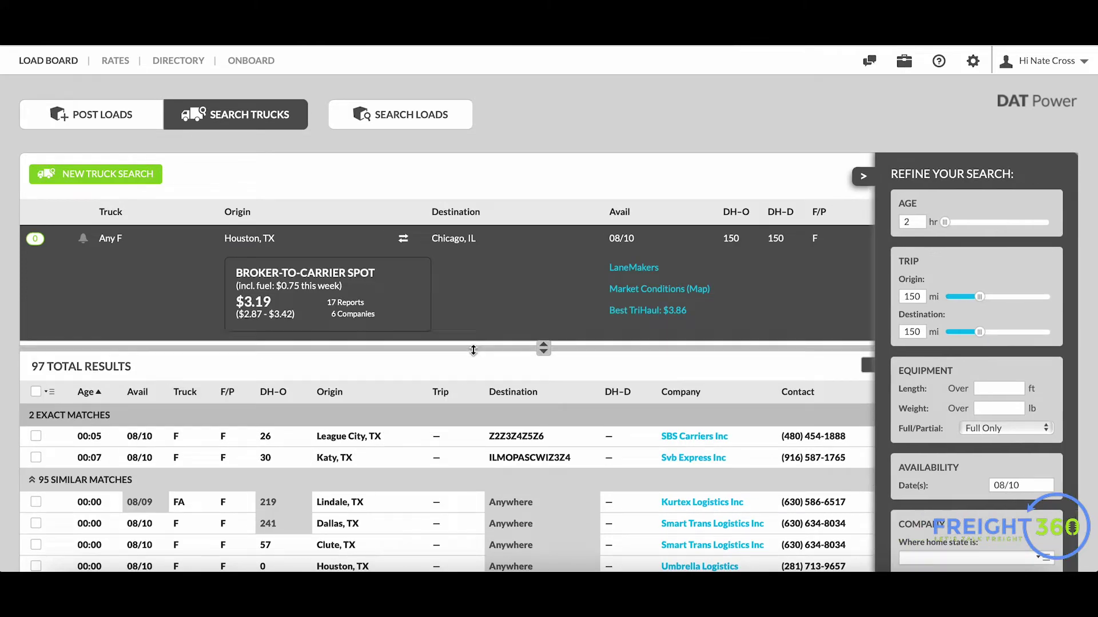
scroll(486, 351, down, 1)
scroll(485, 351, up, 1)
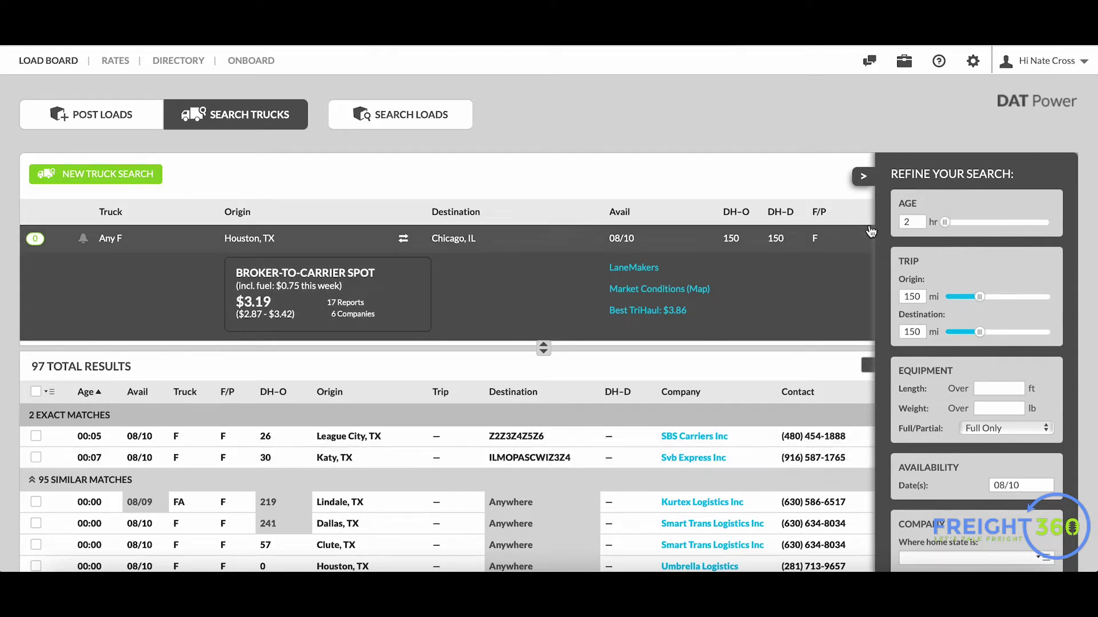
click(864, 178)
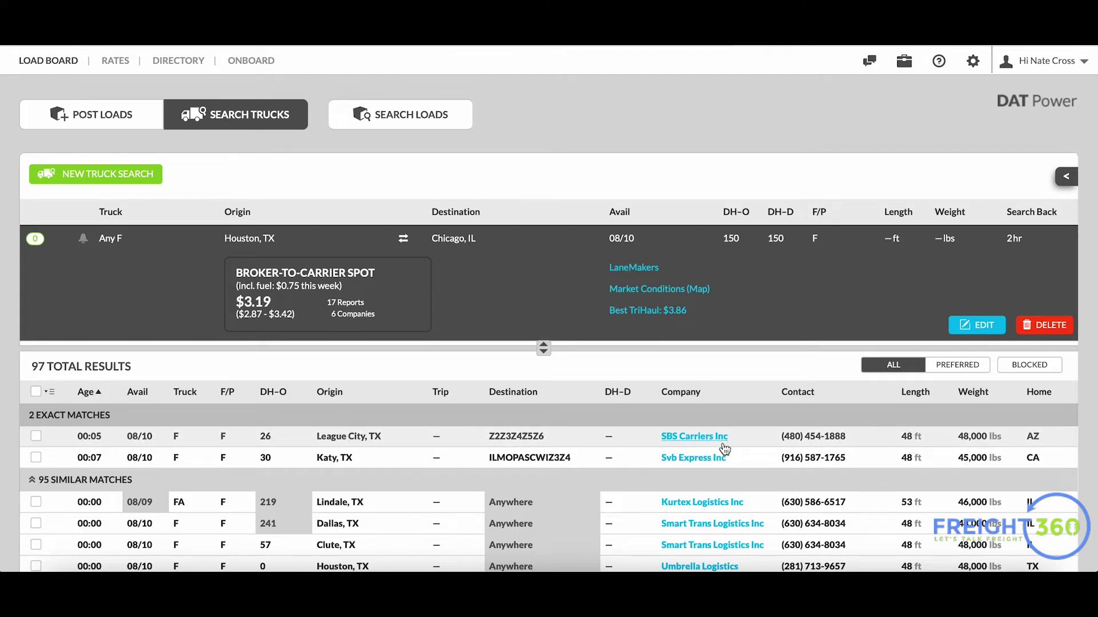
- View SBS Carriers Inc's company card, then close it
click(707, 444)
scroll(708, 443, down, 3)
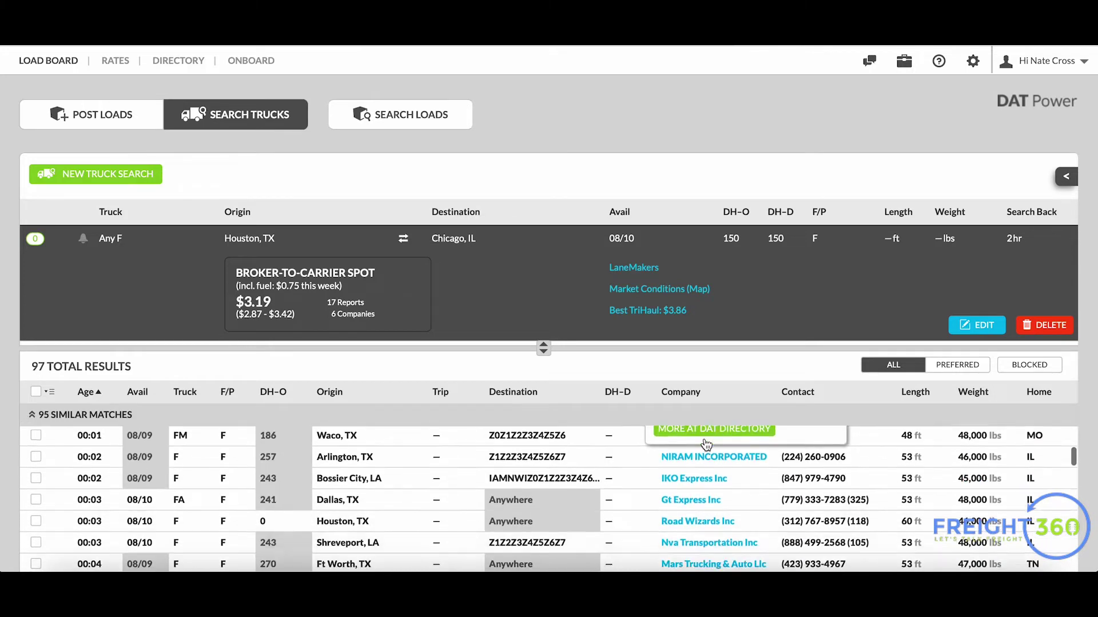
scroll(708, 444, up, 3)
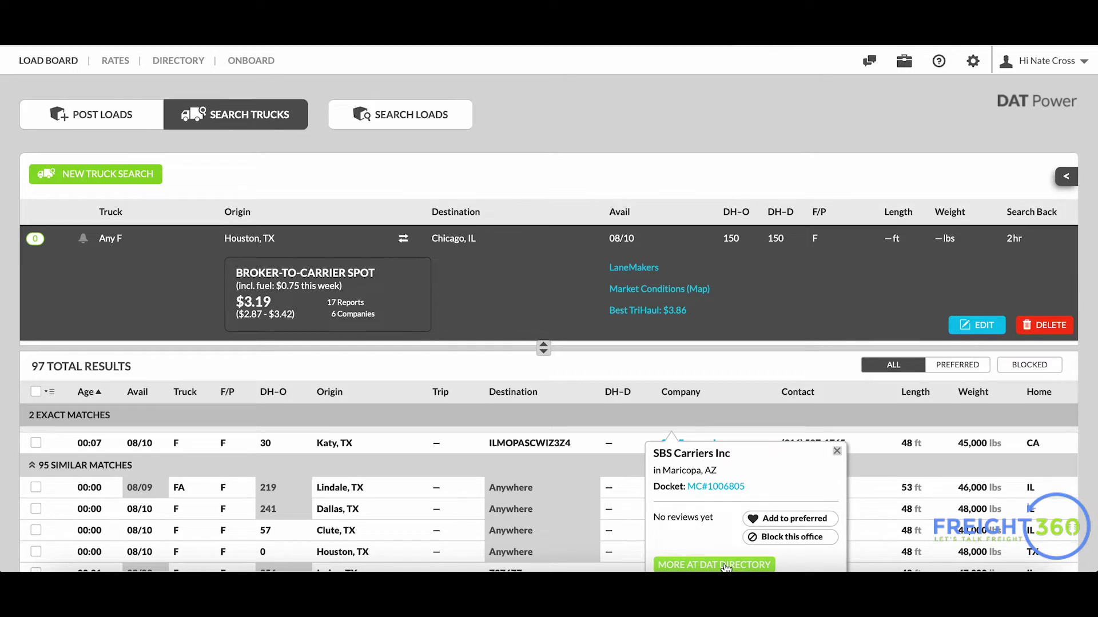
click(837, 453)
- Scroll through the 97 Houston–Chicago truck results
scroll(357, 457, down, 1)
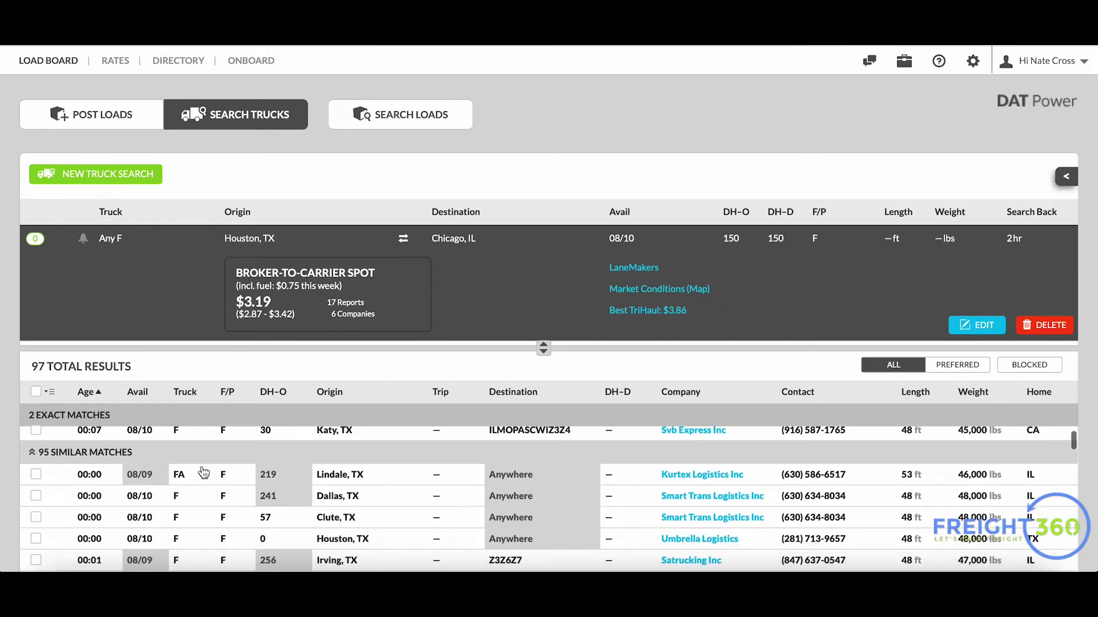
scroll(263, 480, up, 1)
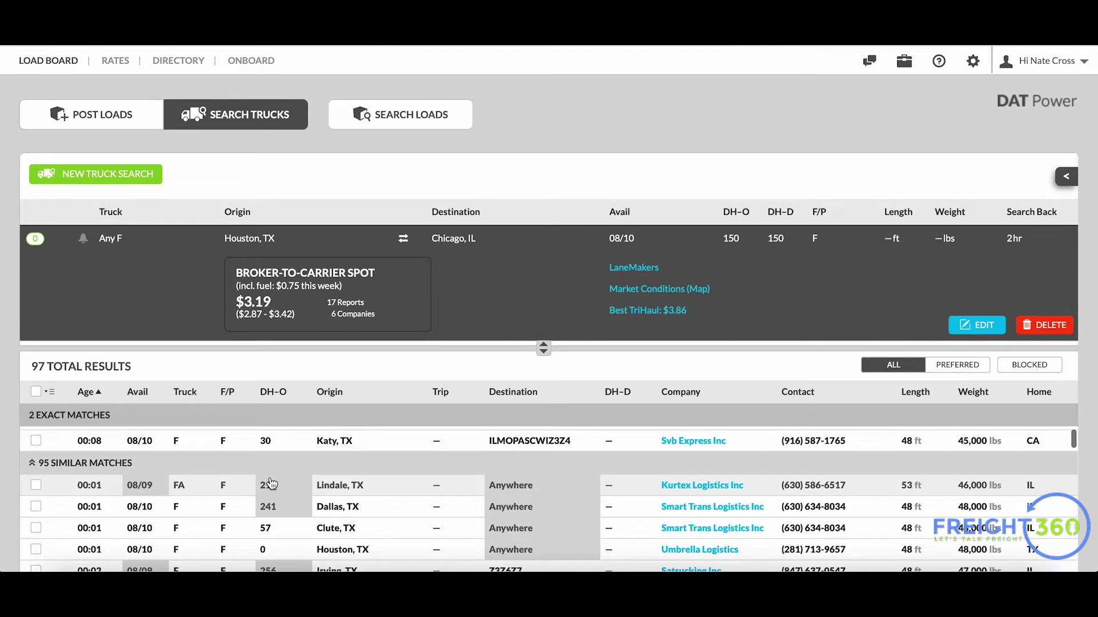
scroll(271, 484, down, 1)
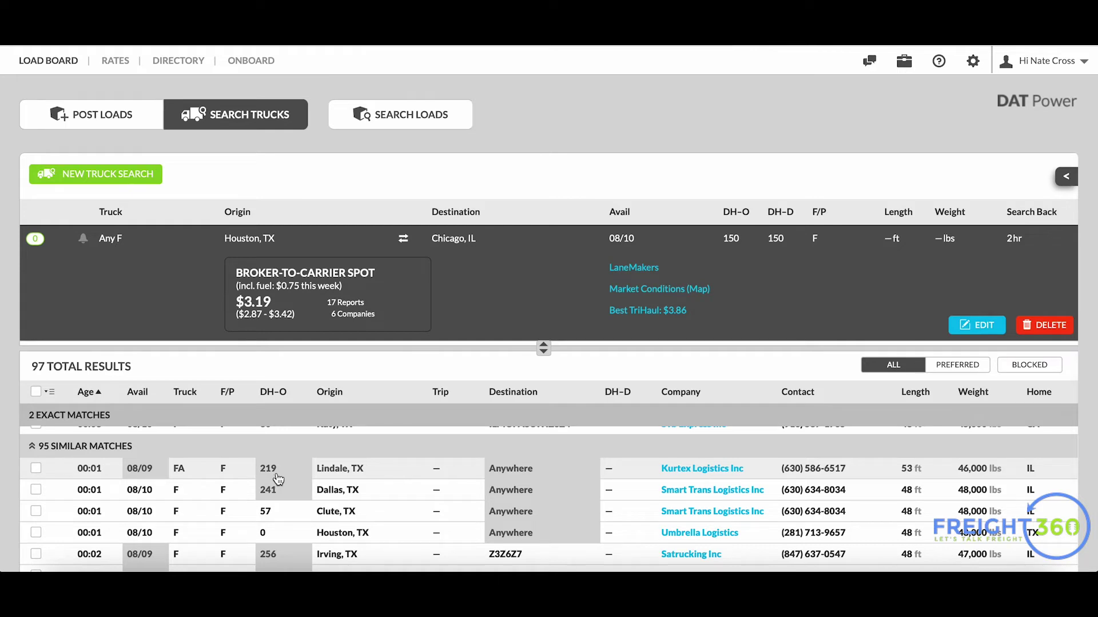
scroll(277, 479, up, 2)
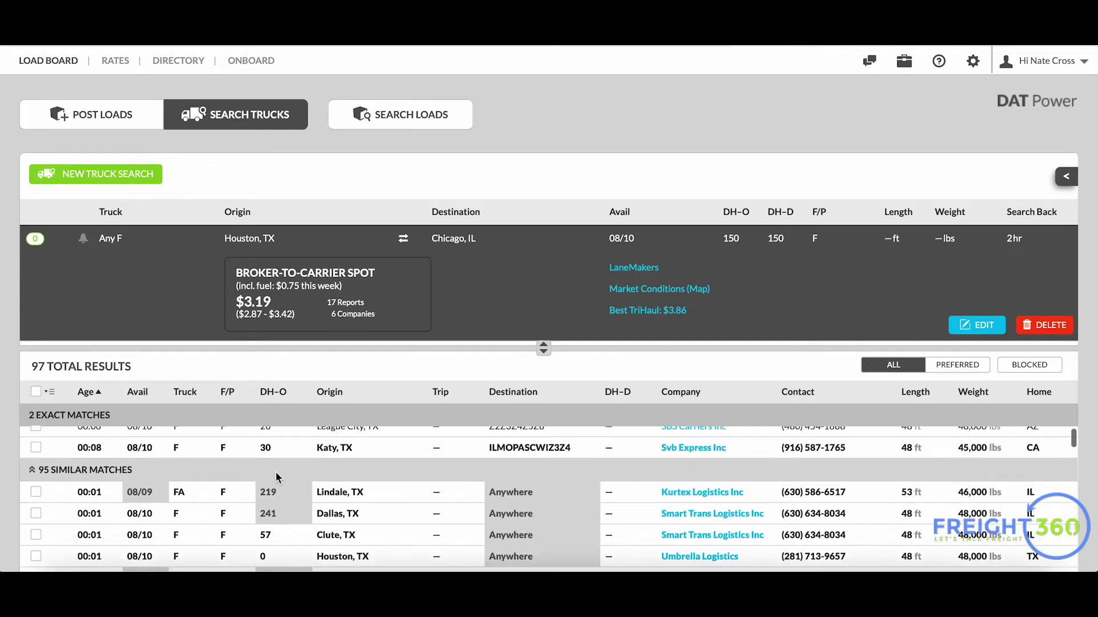
scroll(276, 477, up, 1)
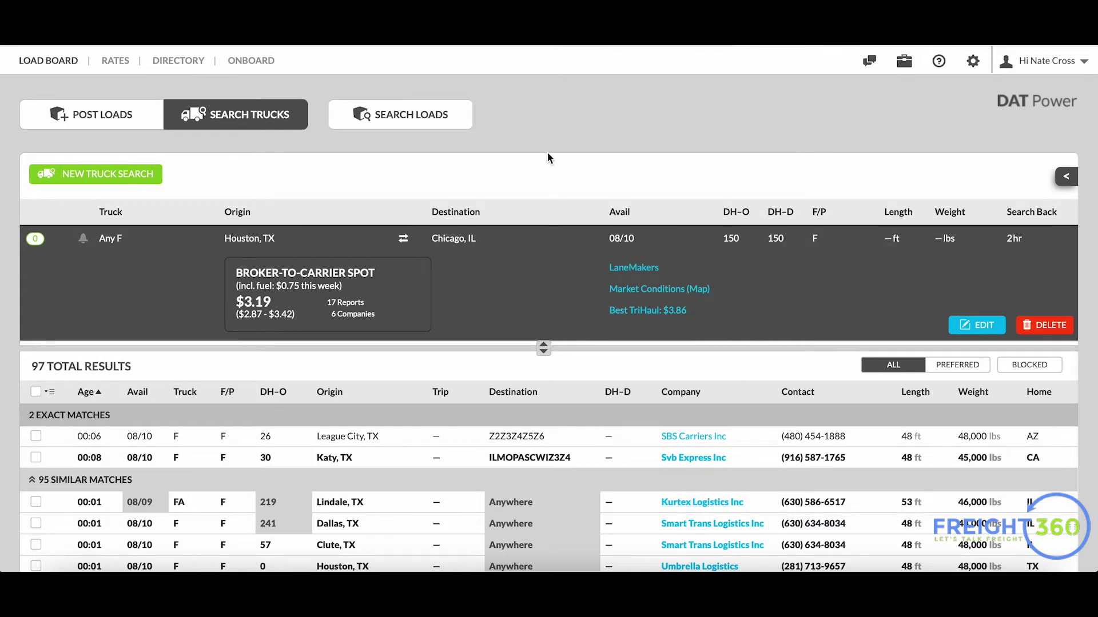
- Start a Flatbeds load search with origin Houston, TX
click(408, 115)
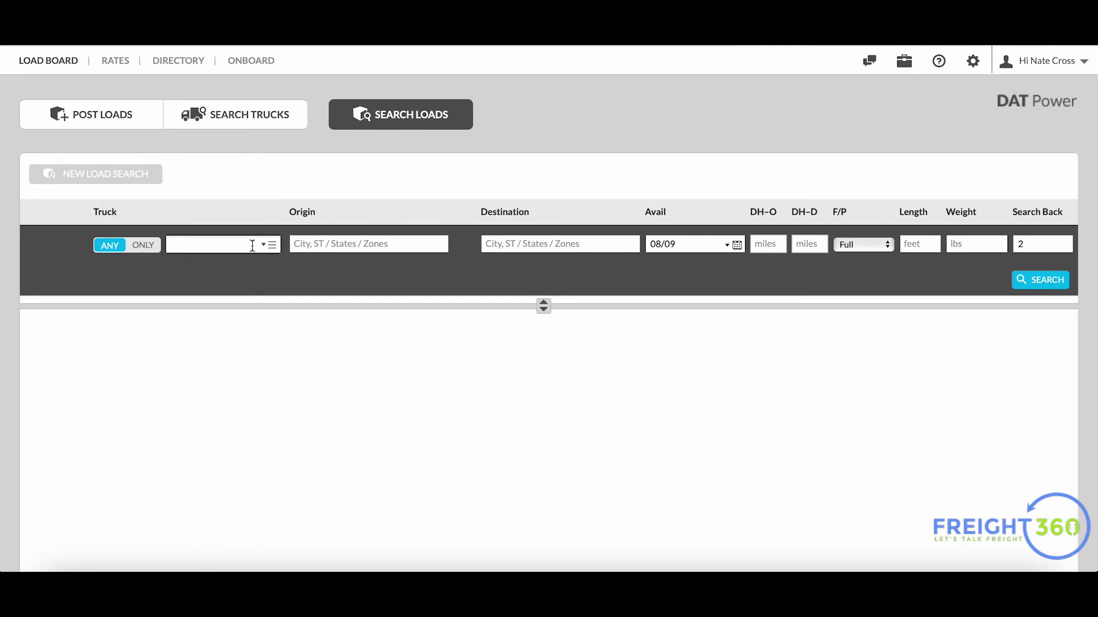
click(197, 249)
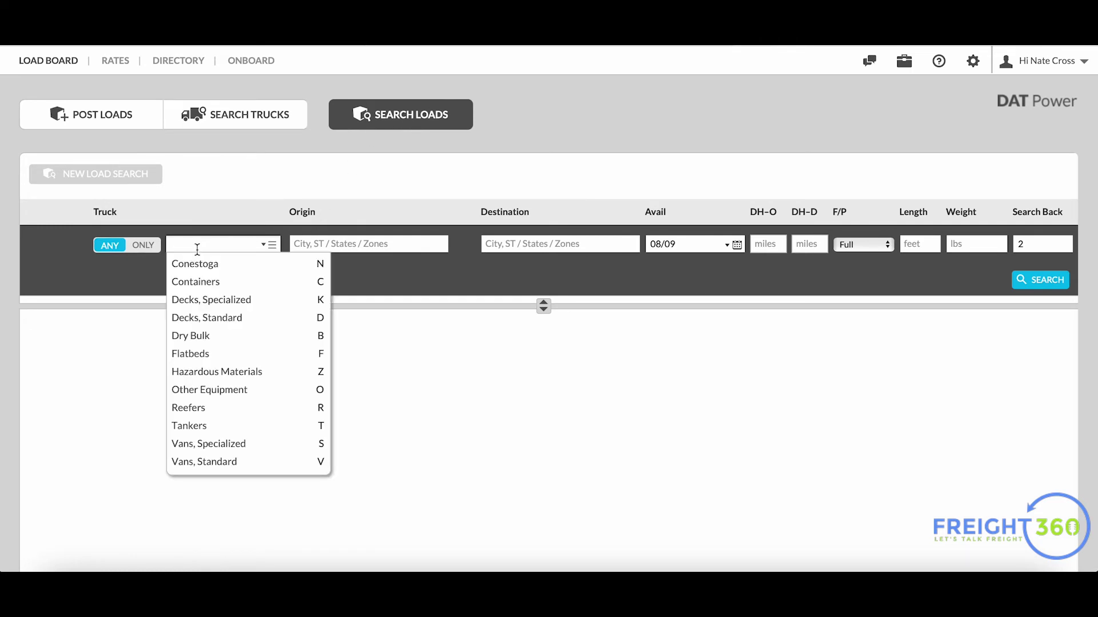
click(194, 353)
click(337, 252)
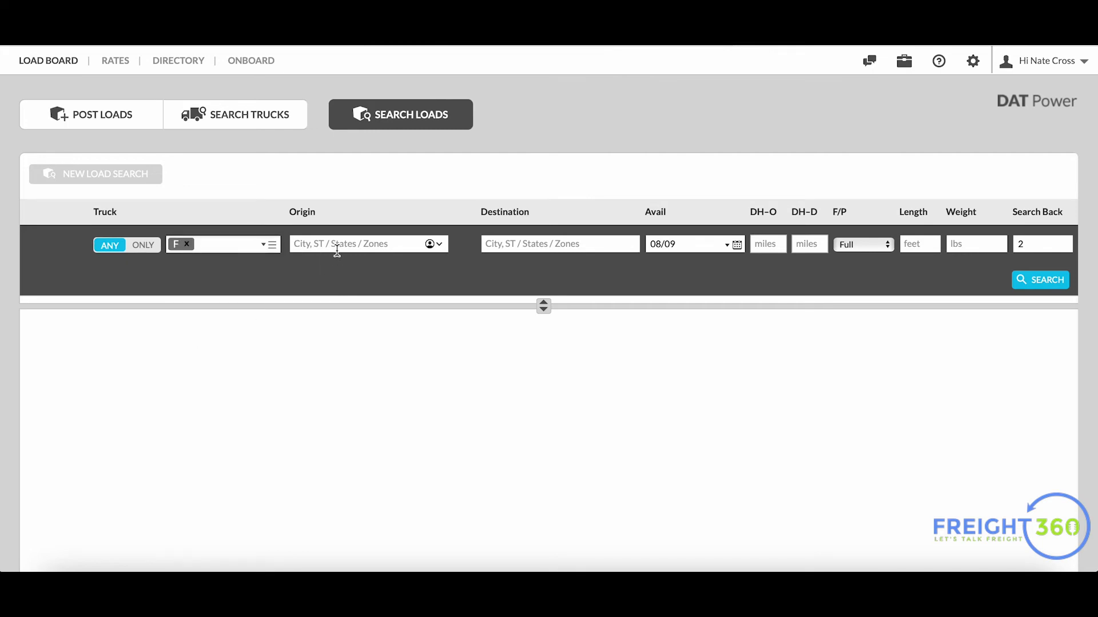
text(houston)
click(319, 263)
- Set destination Chic, TN and availability 08/10, then run the load search
click(598, 244)
text(chi)
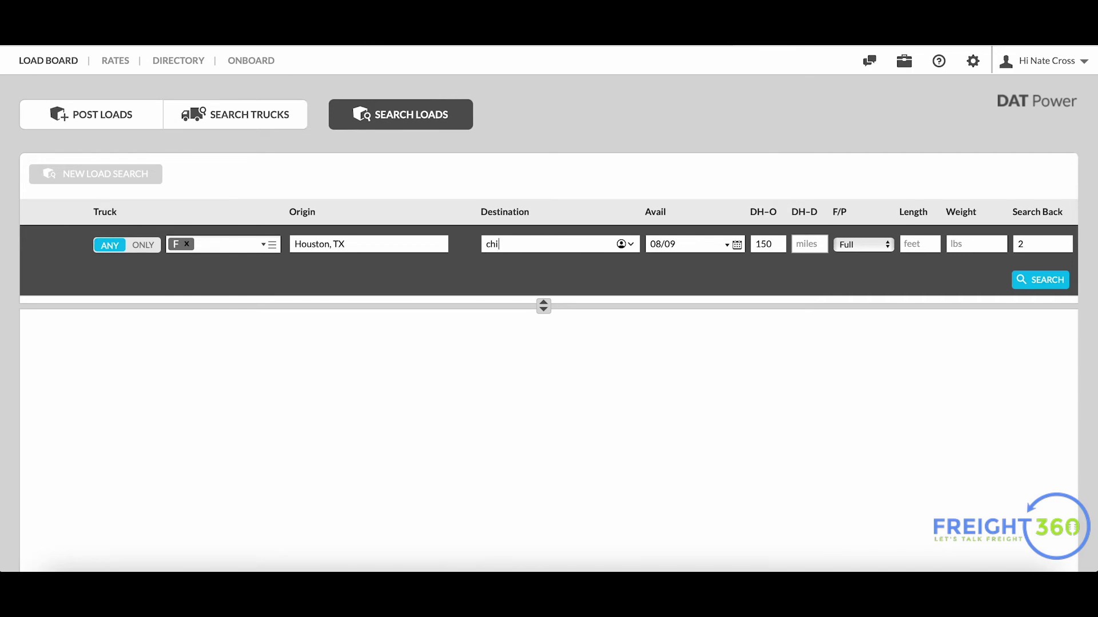
text(c)
click(600, 262)
click(719, 245)
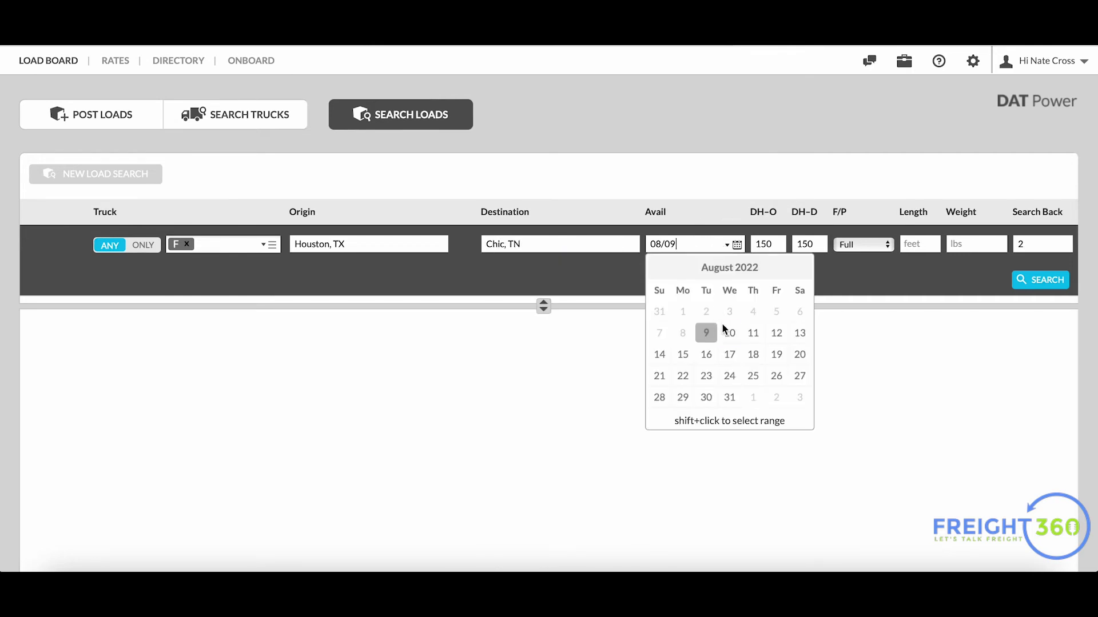
click(727, 331)
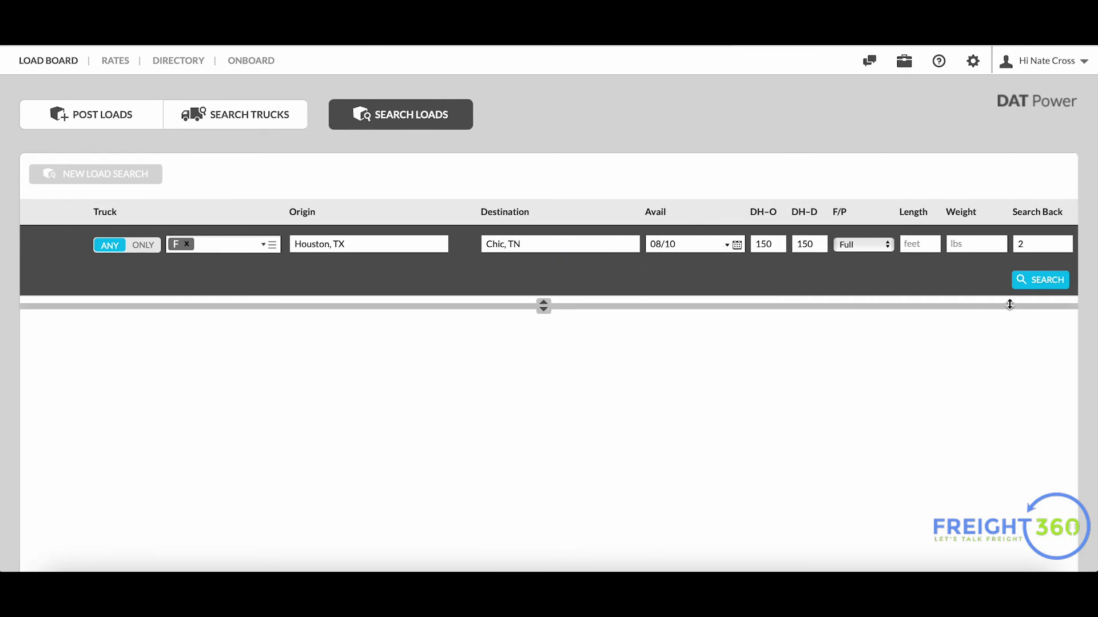
click(1032, 282)
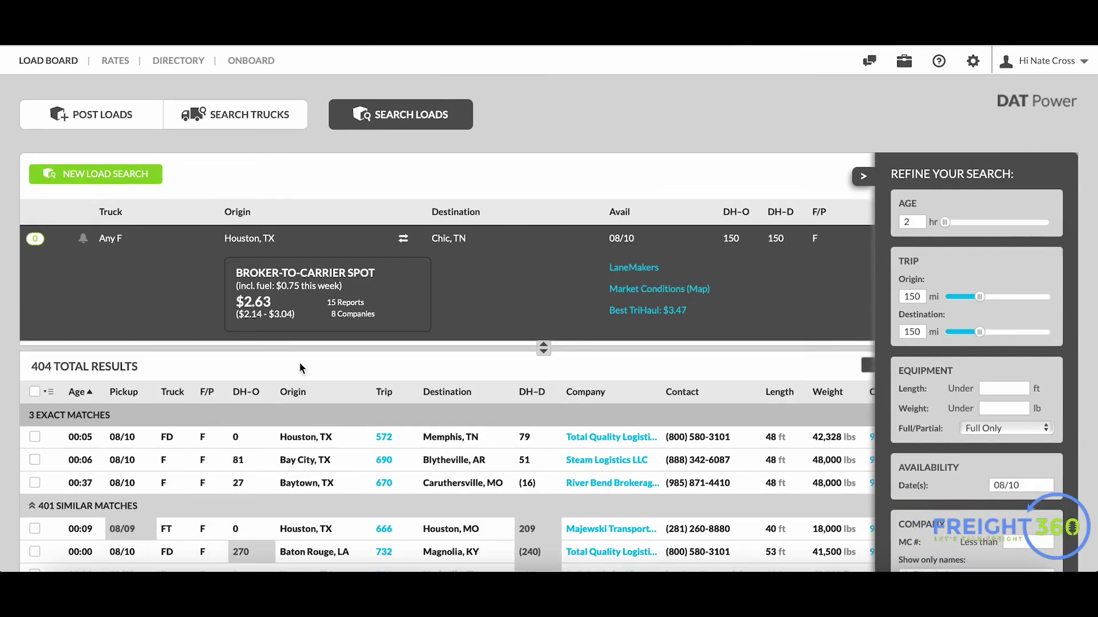
- Collapse Refine Your Search and scroll the 404 flatbed load results
click(863, 178)
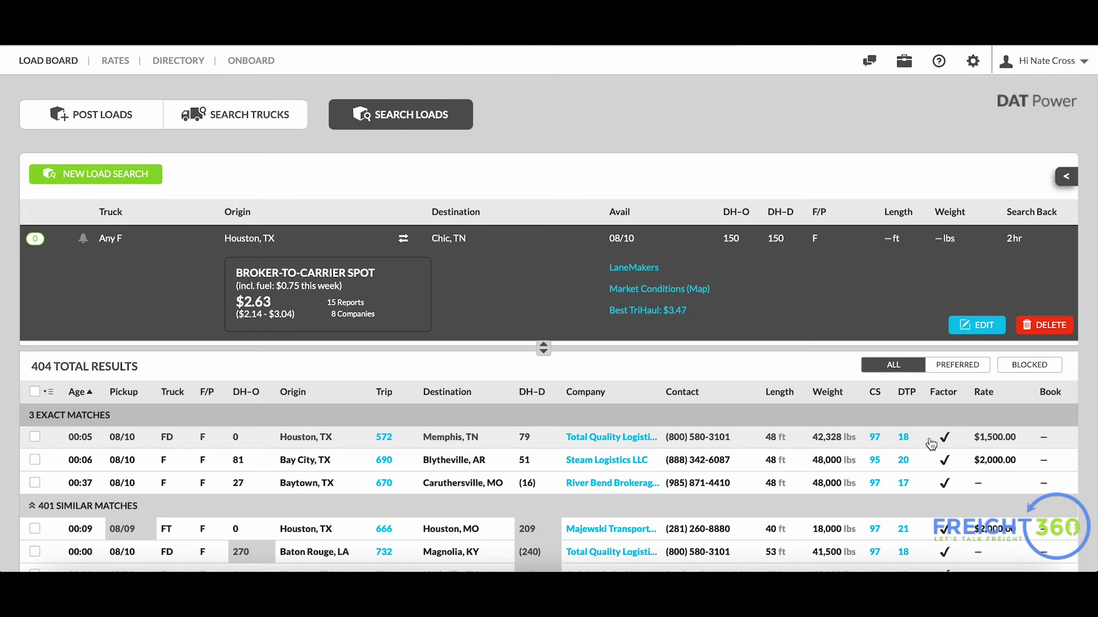
scroll(1008, 461, down, 1)
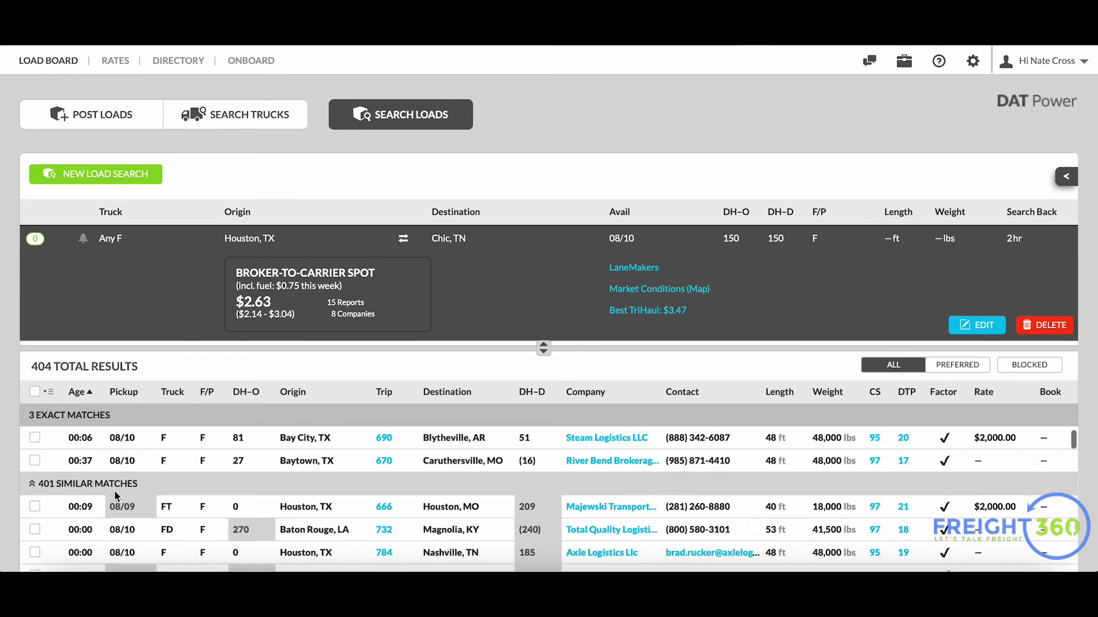
scroll(535, 501, up, 1)
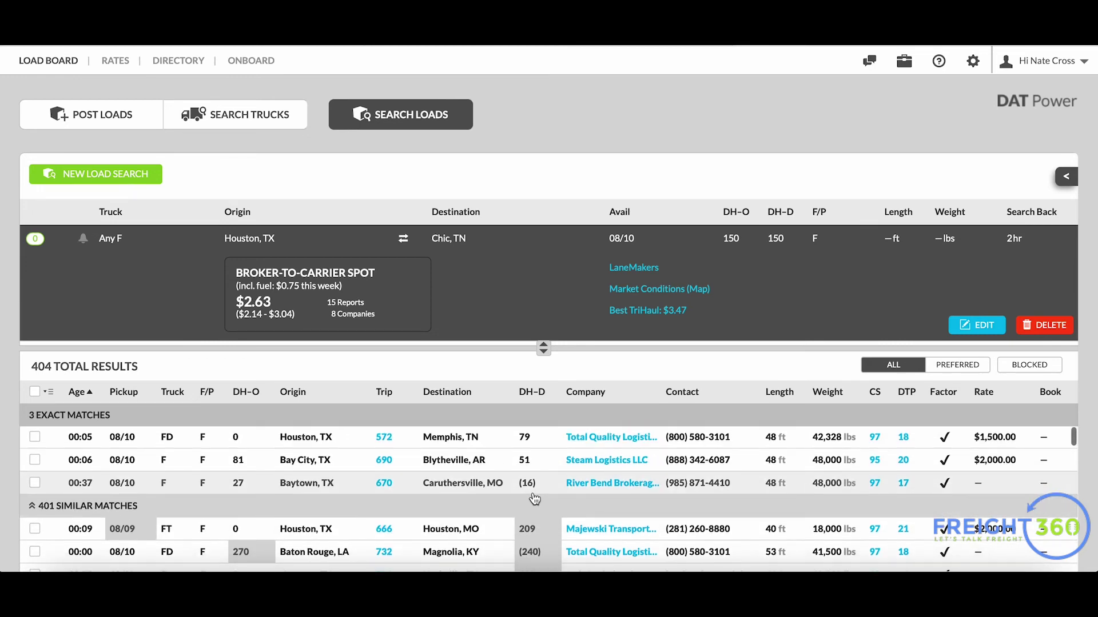